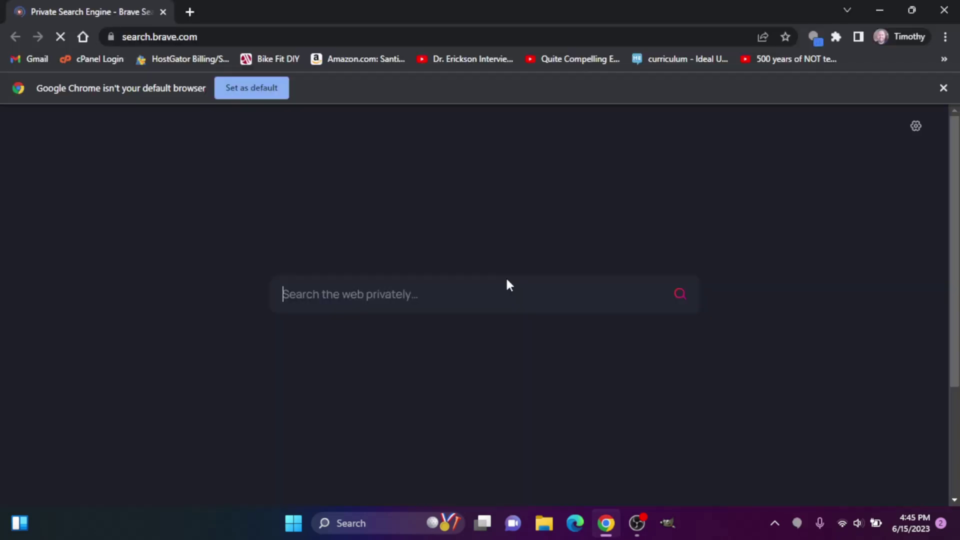
Search Google for 'brackets' from the address bar and open the brackets.io result.
left_click(362, 37)
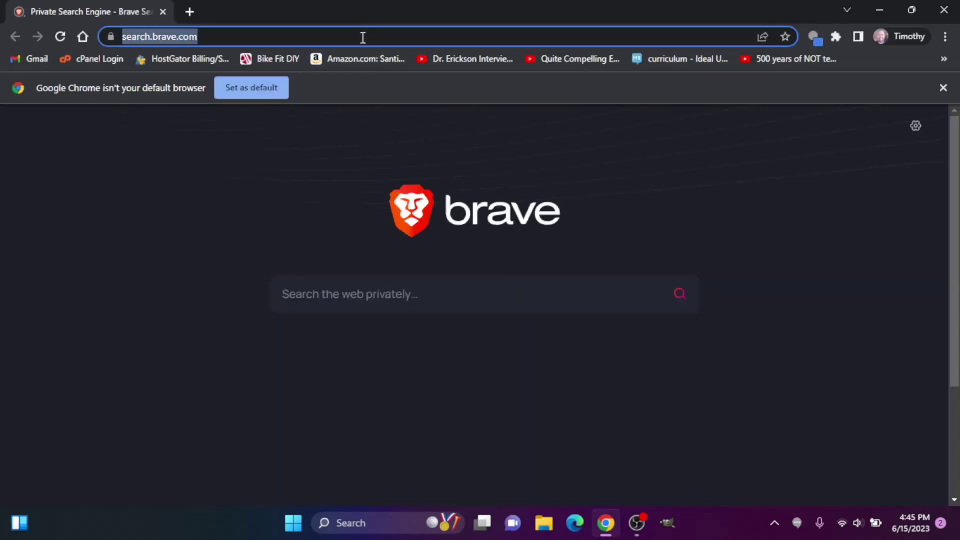
key("BackSpace")
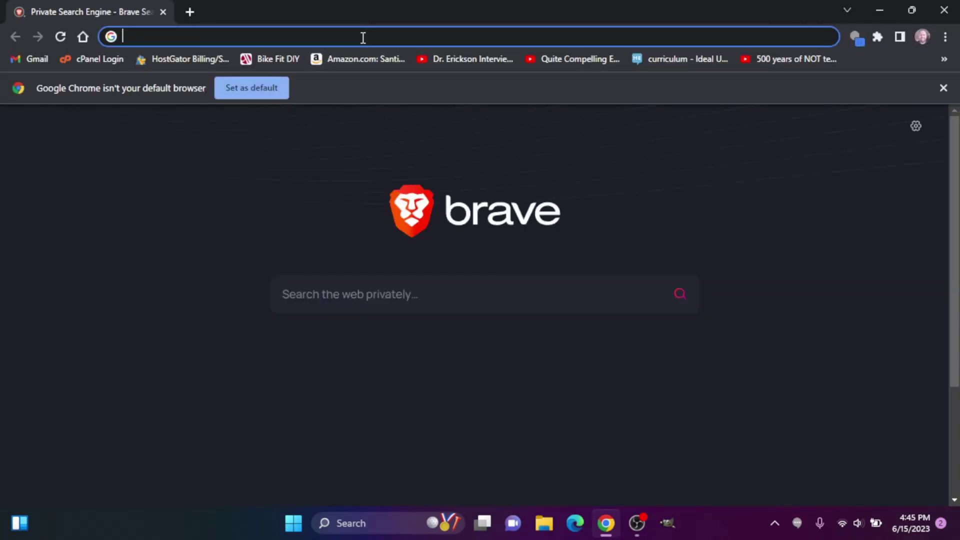
type("bts")
key("BackSpace")
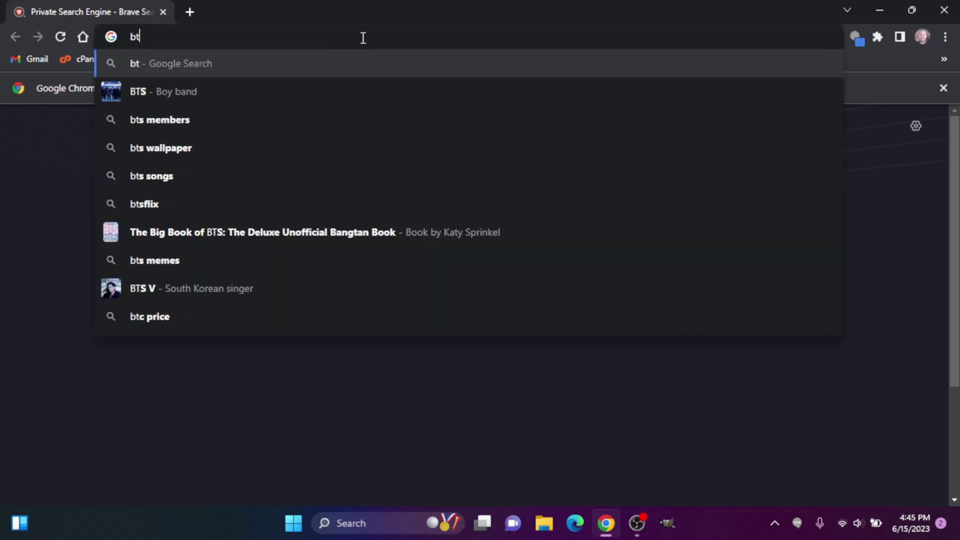
key("BackSpace")
type("rack")
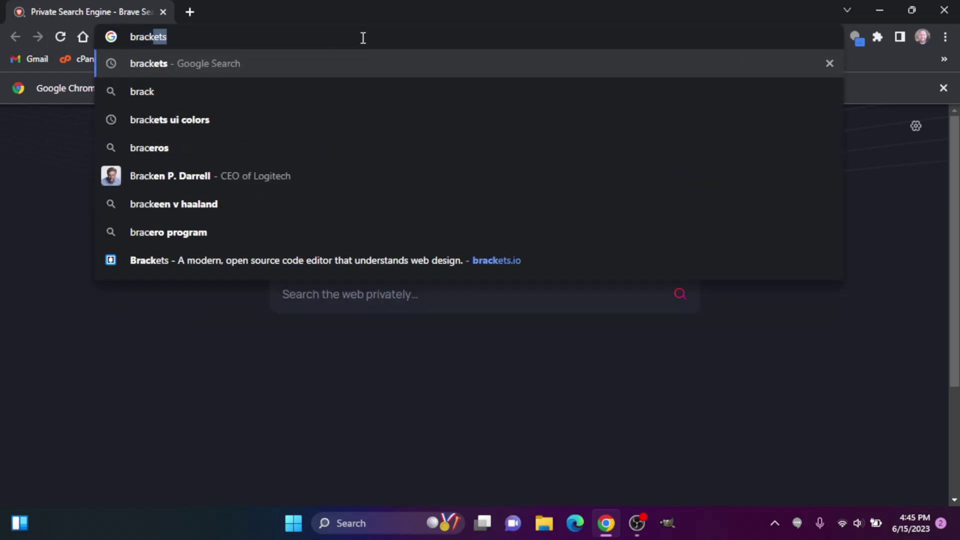
key("Return")
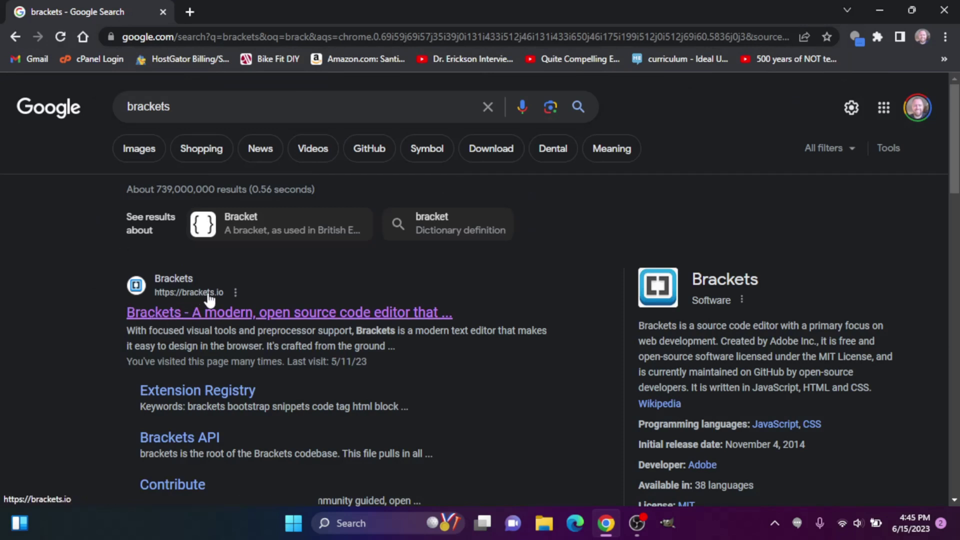
left_click(209, 313)
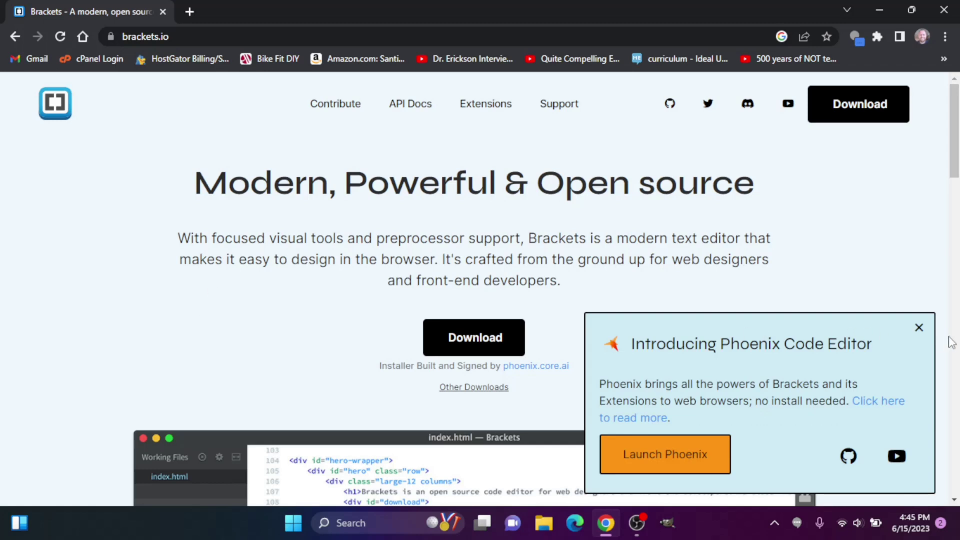
Dismiss the Phoenix announcement and download the Brackets-2.2.1.exe installer.
left_click(920, 330)
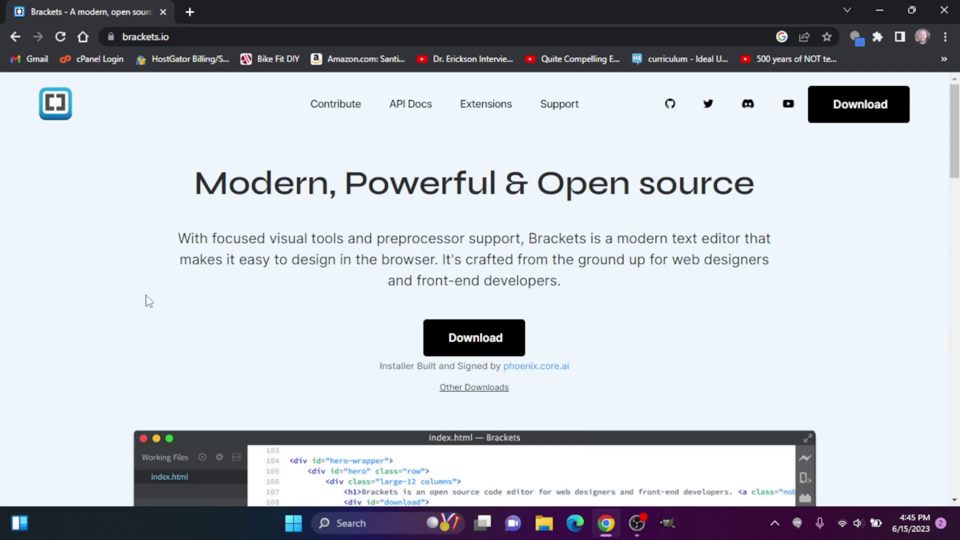
scroll(148, 301, "down", 1)
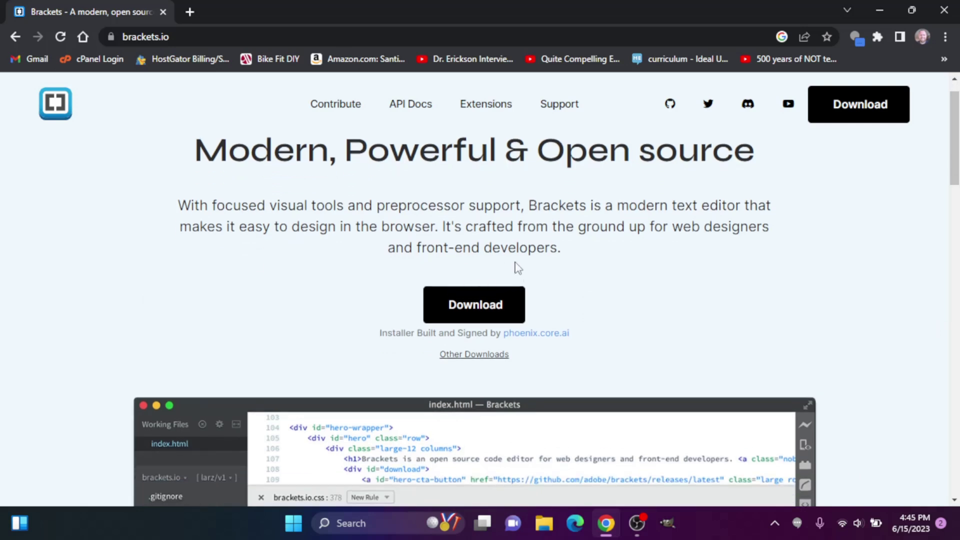
scroll(536, 269, "down", 1)
scroll(536, 269, "up", 2)
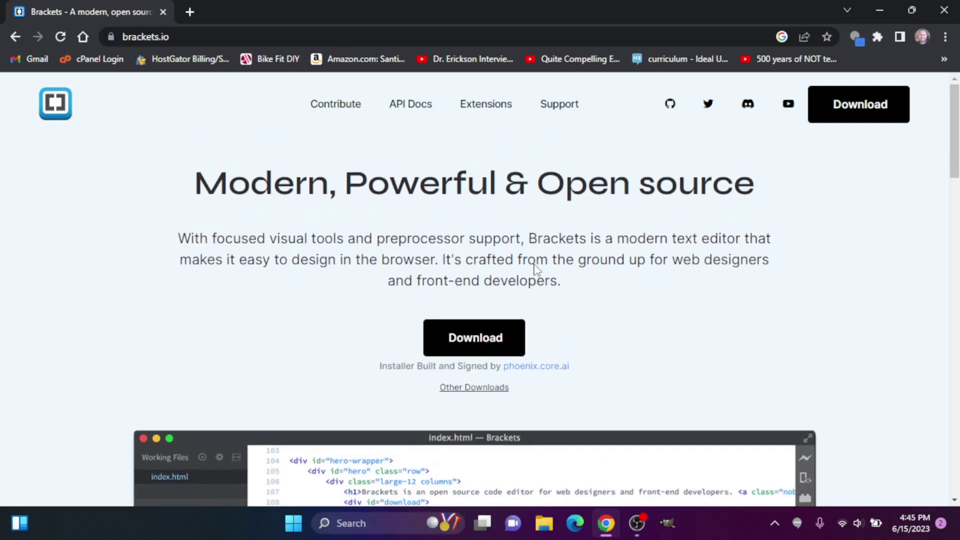
left_click(473, 342)
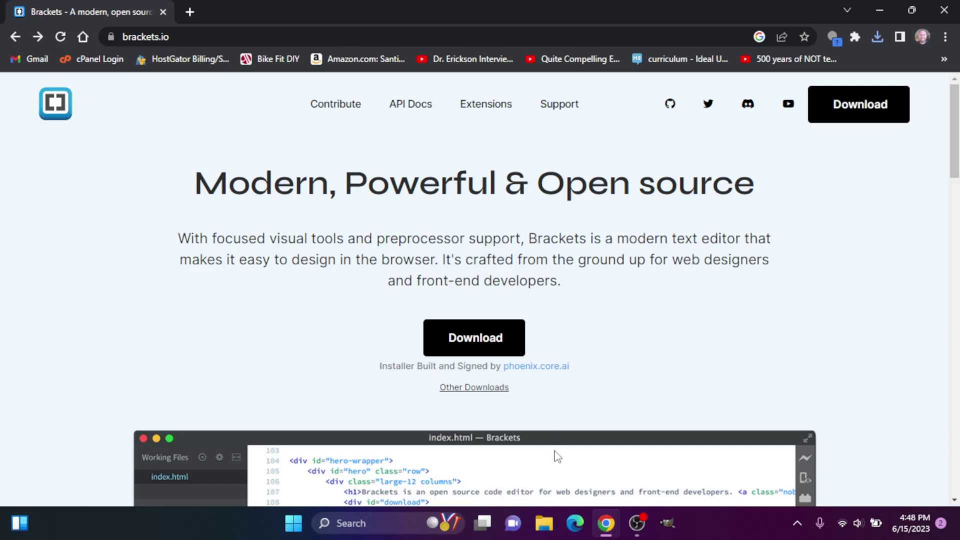
left_click(545, 526)
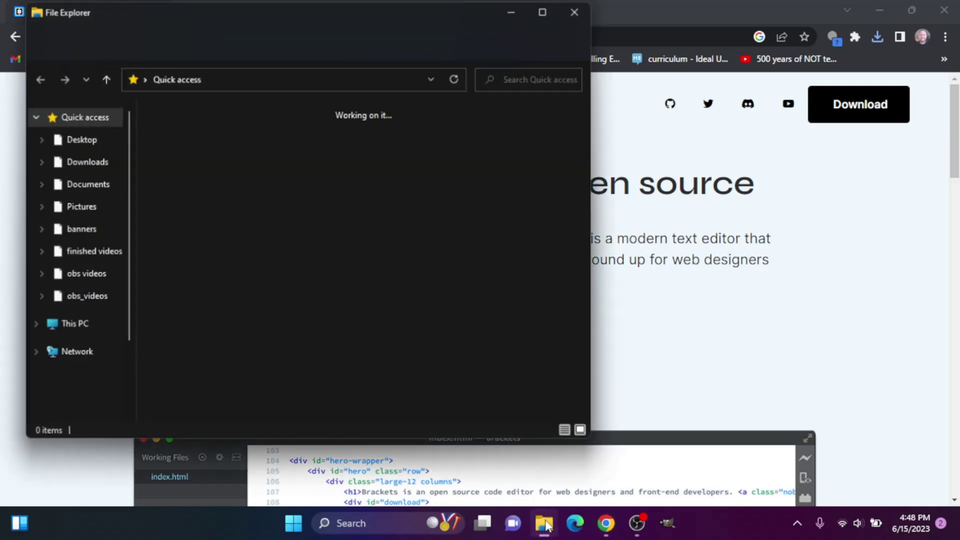
Launch the Brackets-2.2.1 installer from the Downloads folder.
left_click(91, 166)
mouse_move(200, 149)
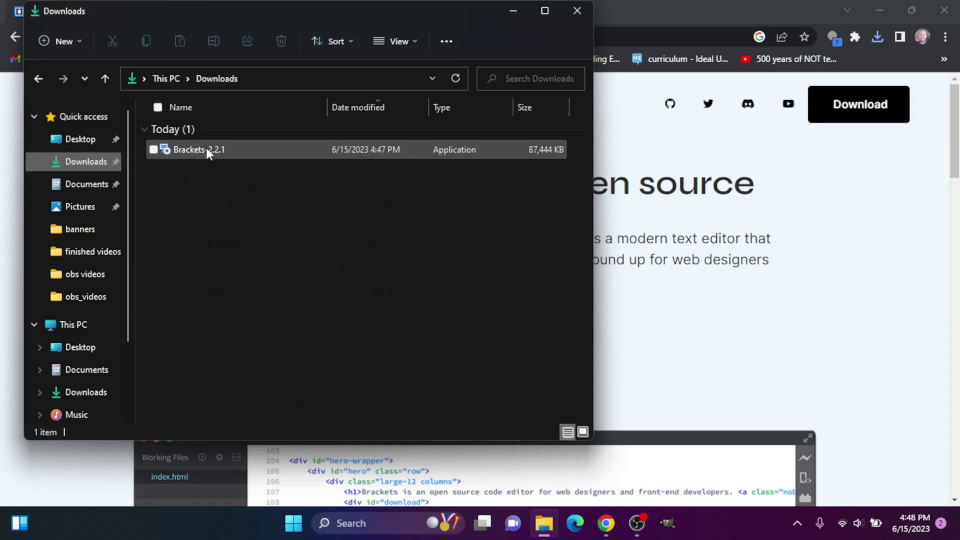
left_click(207, 148)
right_click(206, 148)
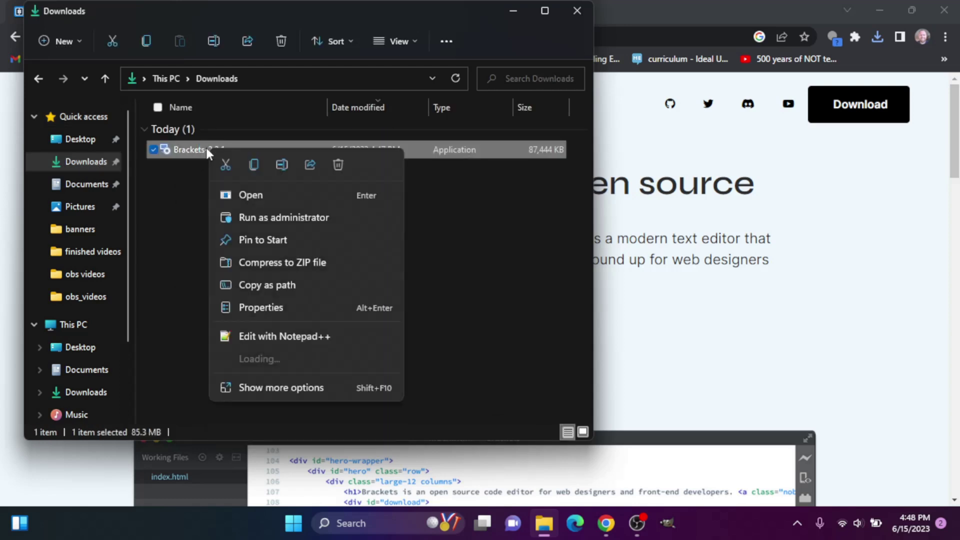
left_click(244, 195)
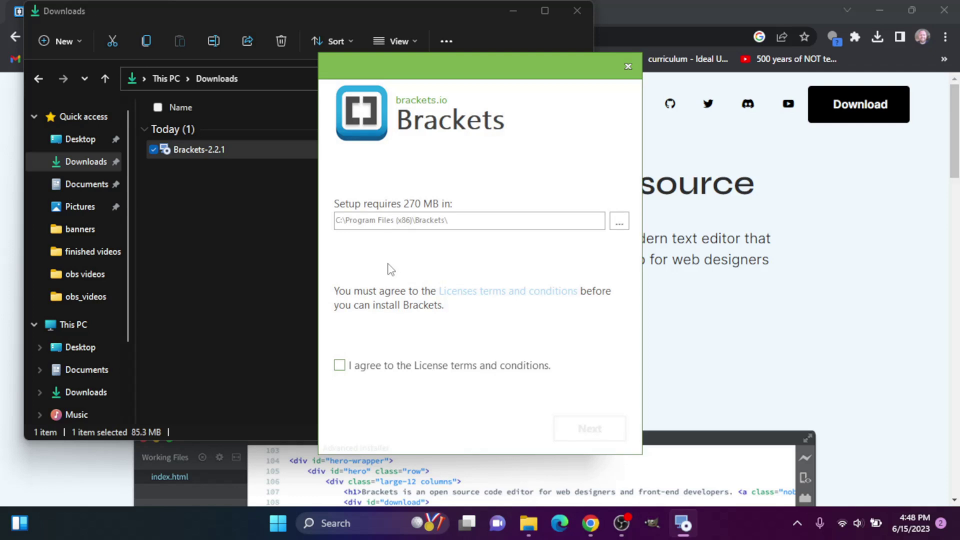
Accept the license, install Brackets with the Typical setup, and finish the wizard.
left_click(340, 365)
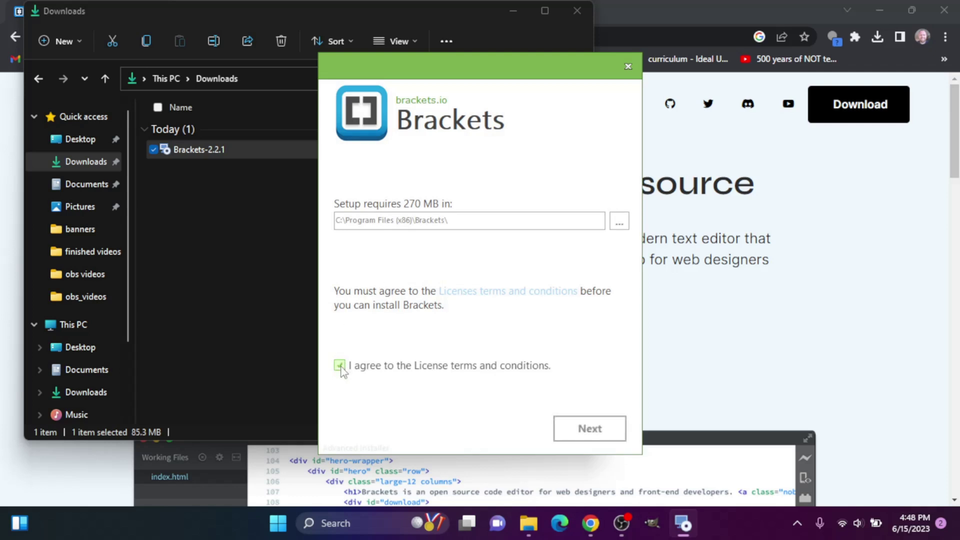
left_click(584, 428)
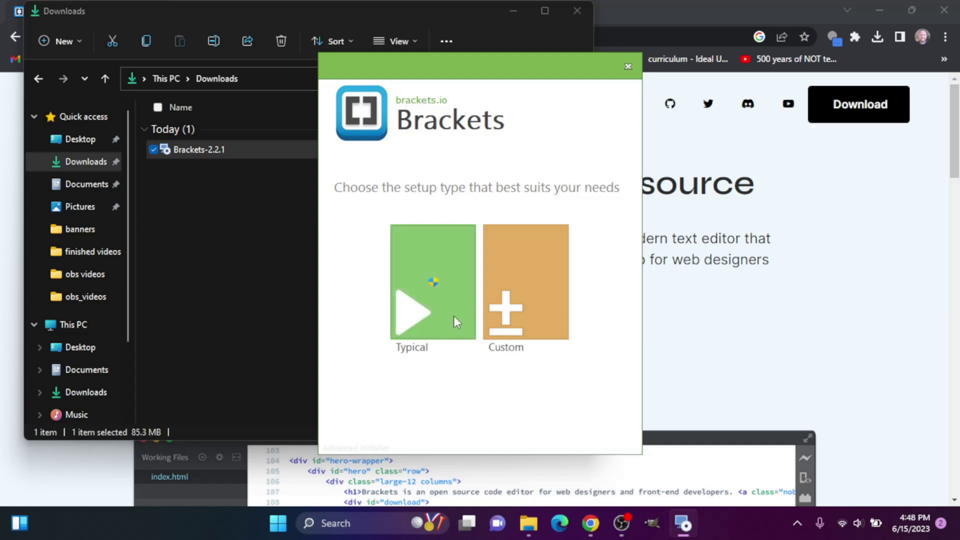
left_click(429, 310)
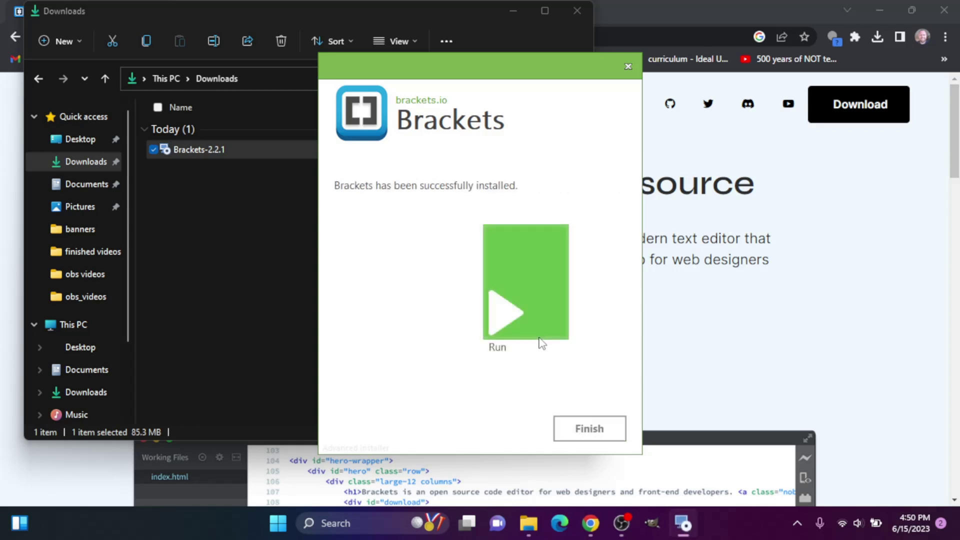
left_click(589, 432)
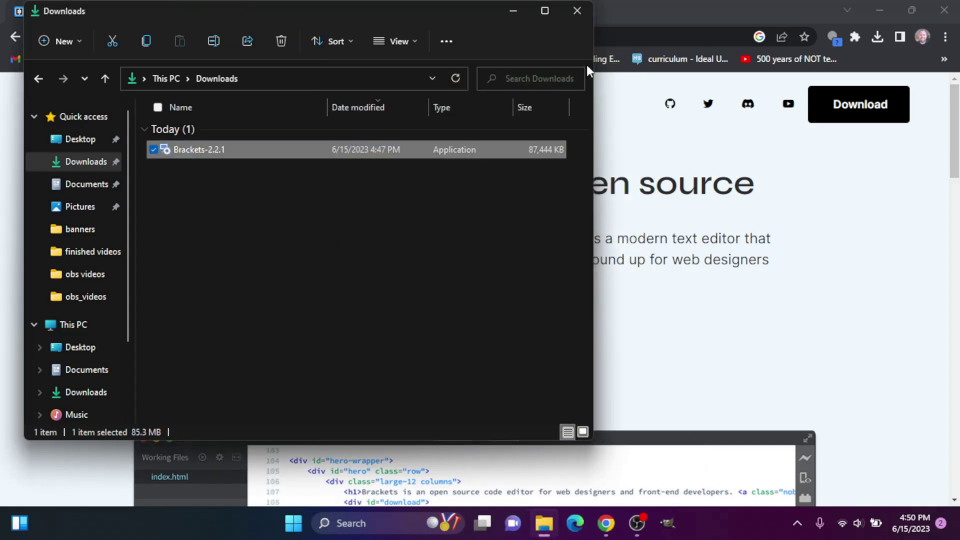
Close Downloads, find 'brackets' in Start menu search and launch the app.
left_click(576, 11)
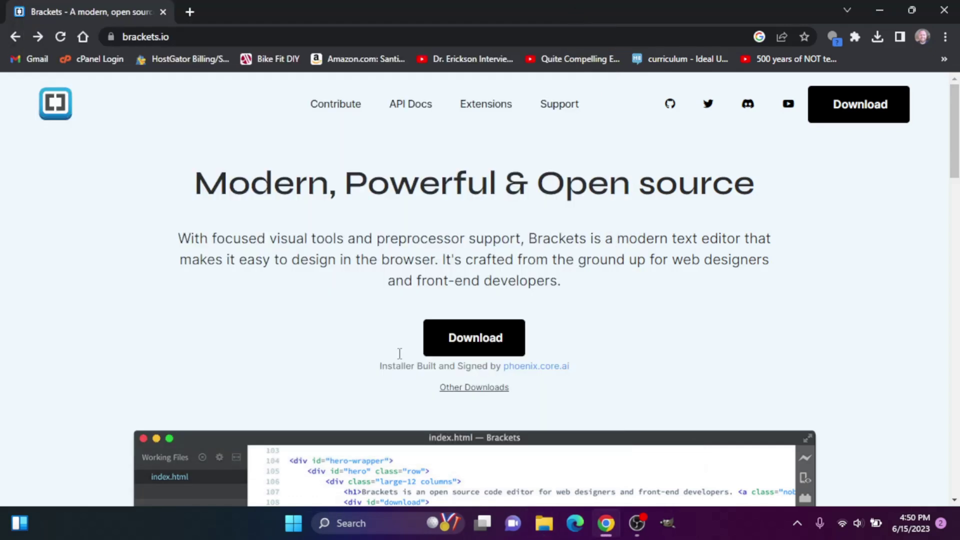
left_click(294, 524)
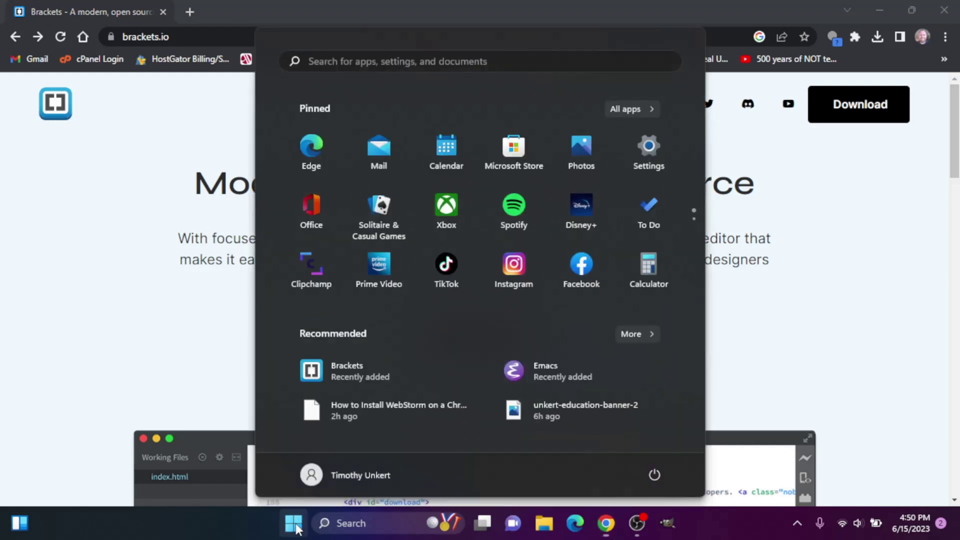
left_click(372, 63)
type("b")
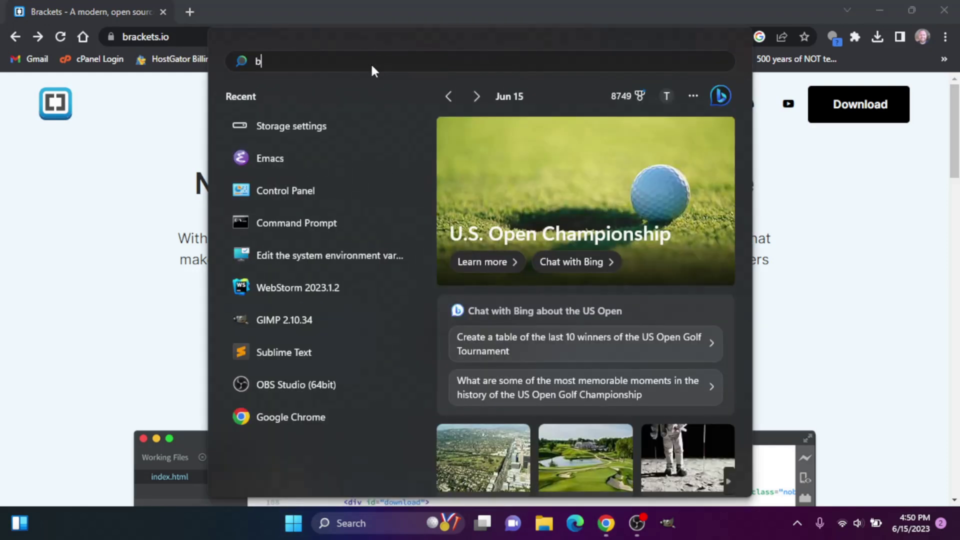
type("rackets")
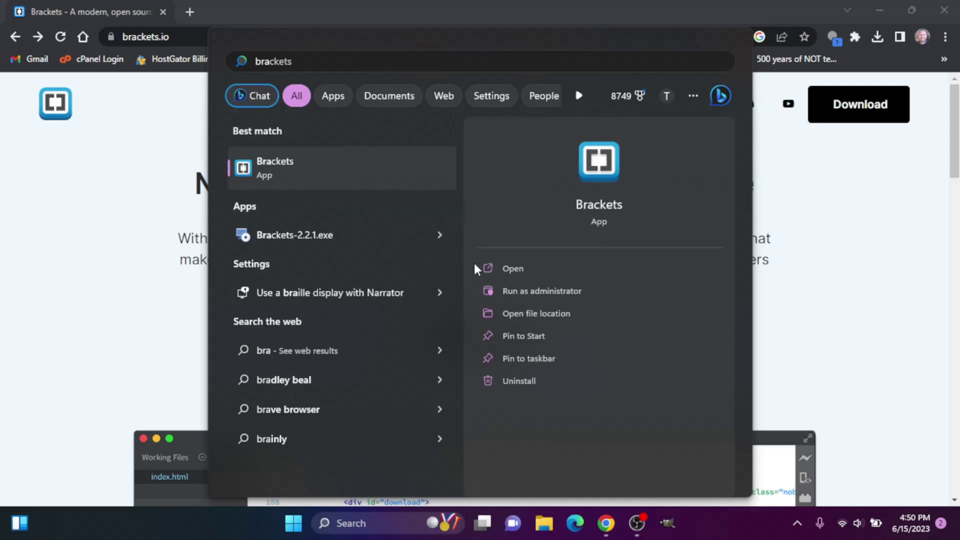
left_click(514, 268)
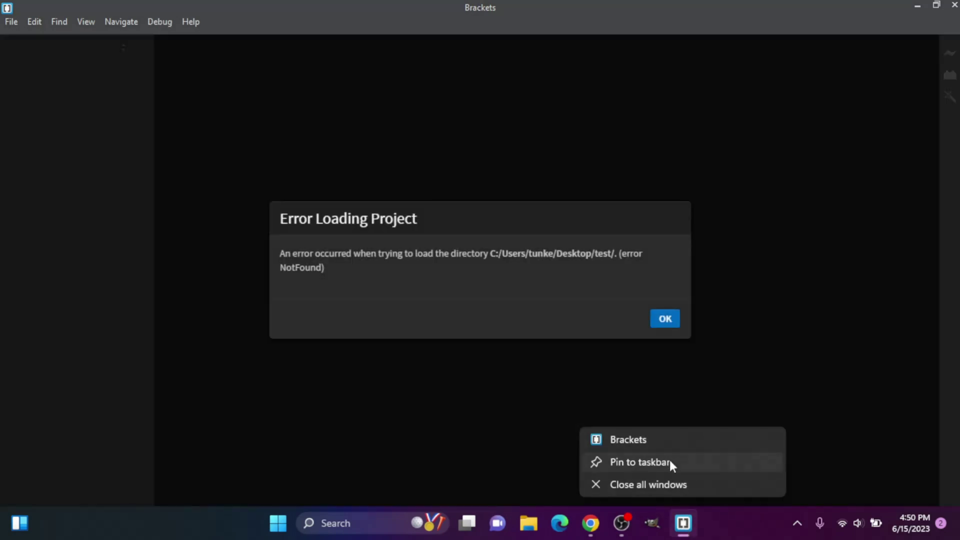
Dismiss the Error Loading Project message so the Getting Started project shows.
left_click(669, 463)
left_click(664, 321)
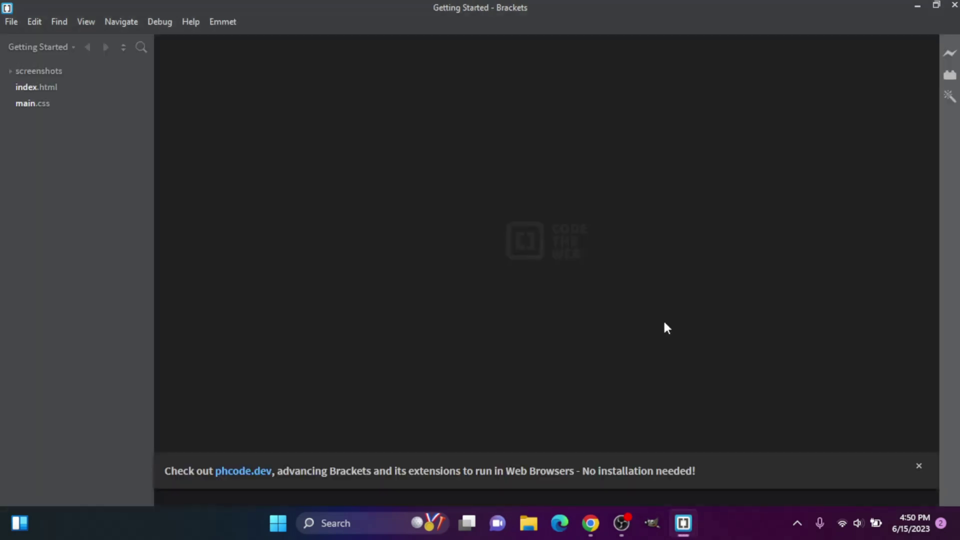